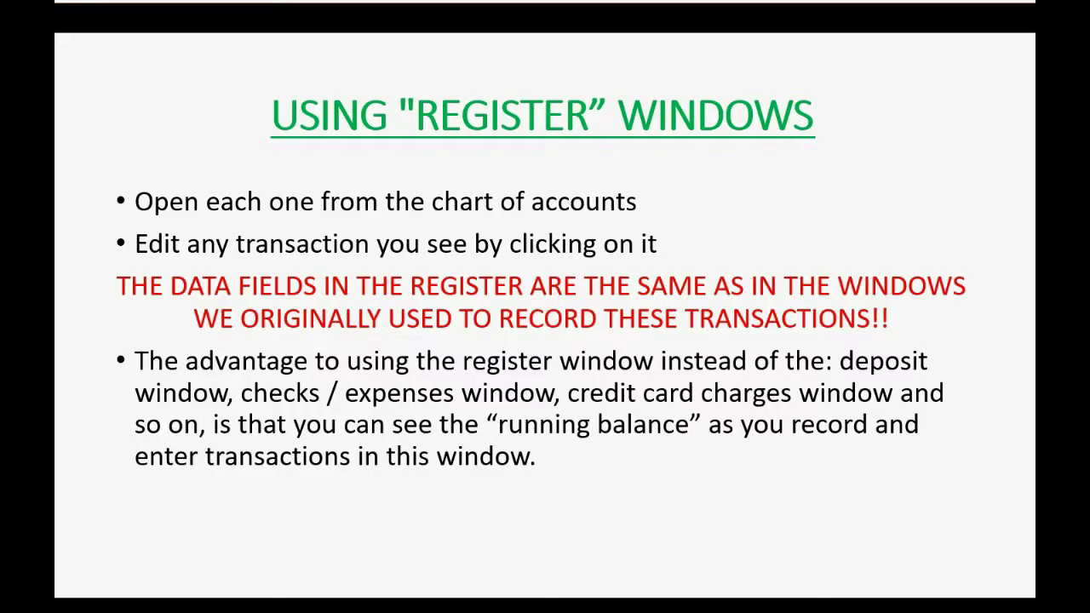
- Leave the 'Using Register Windows' slideshow and return to the Trial Balance report in the browser
{"action": "key", "text": "alt+Tab"}
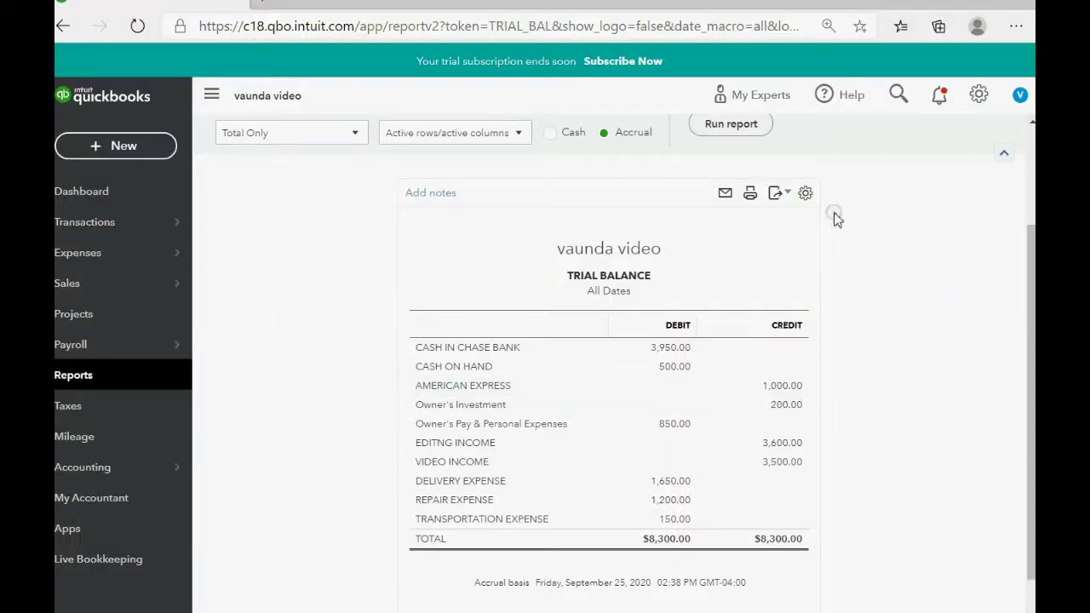
- Open Chart of accounts from the gear menu, scroll the list, and highlight CASH IN CHASE BANK (3,950.00)
{"action": "left_click", "coordinate": [977, 97]}
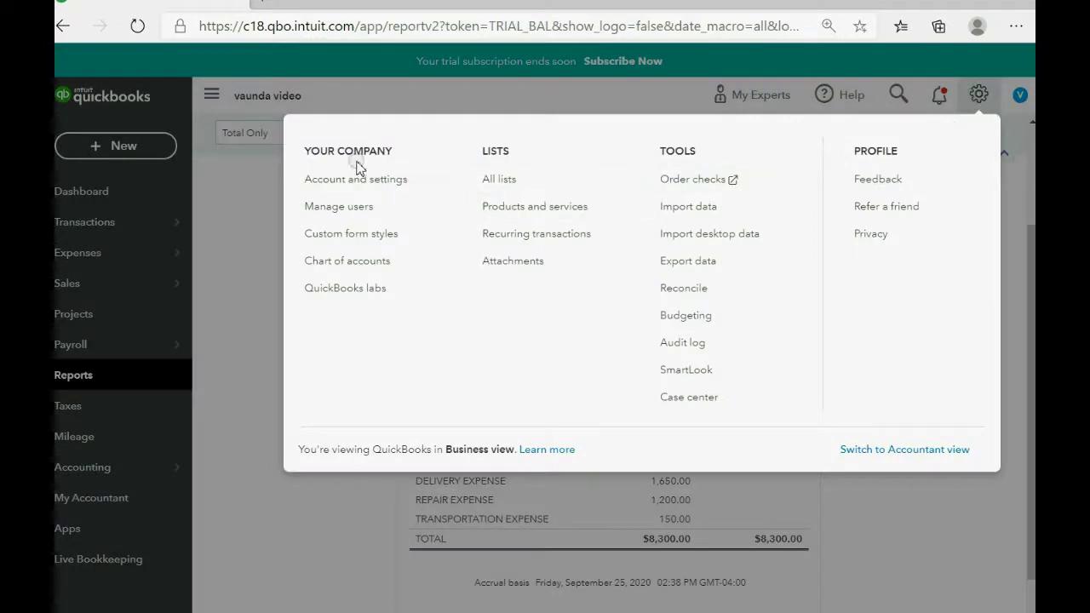
{"action": "left_click", "coordinate": [338, 265]}
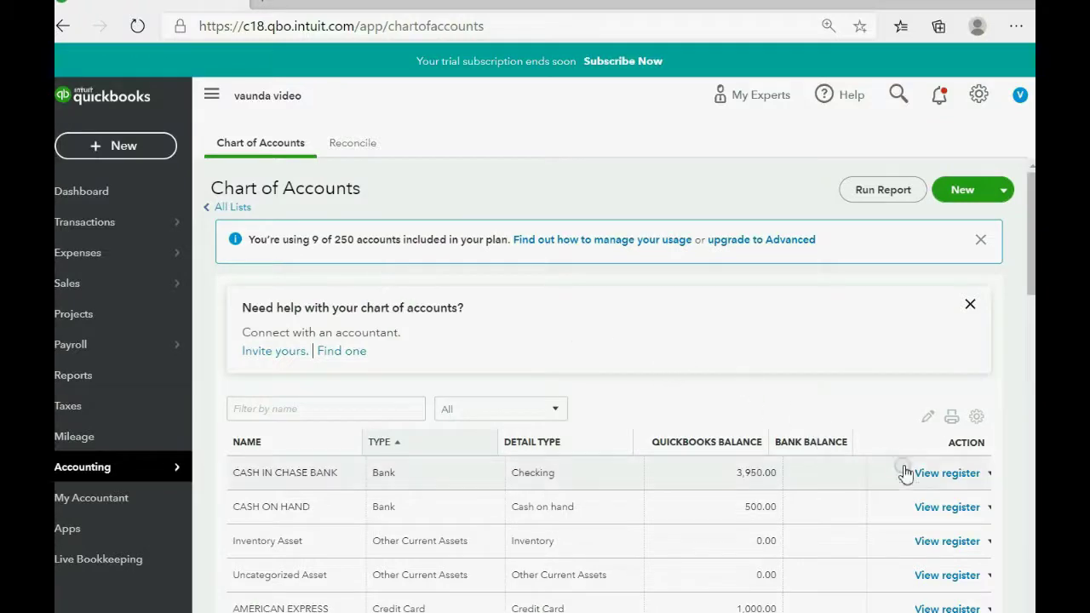
{"action": "scroll", "coordinate": [918, 482], "scroll_direction": "down", "scroll_amount": 3}
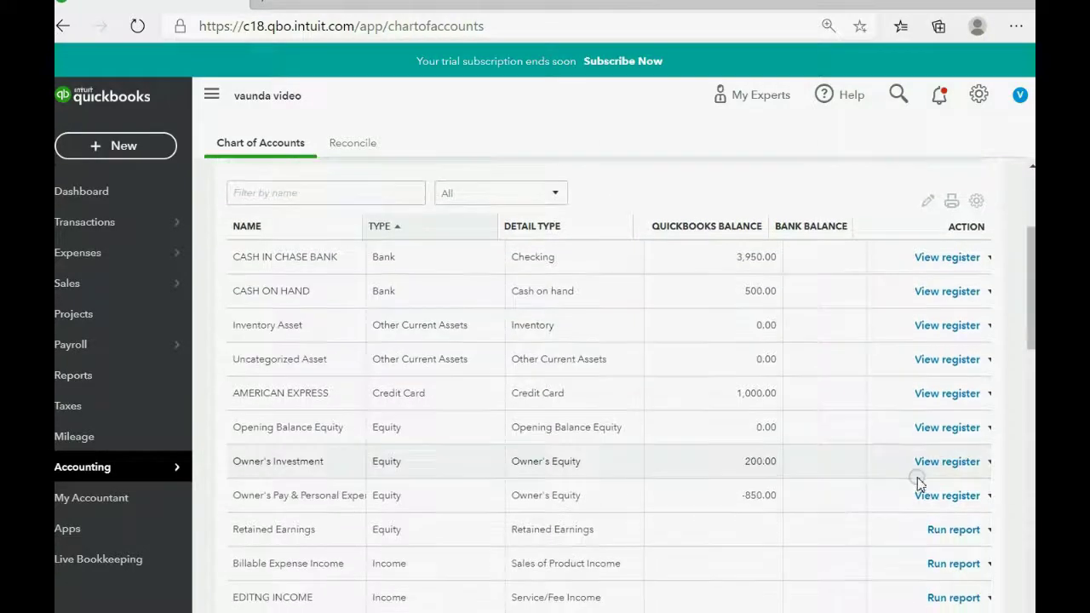
{"action": "scroll", "coordinate": [918, 482], "scroll_direction": "down", "scroll_amount": 4}
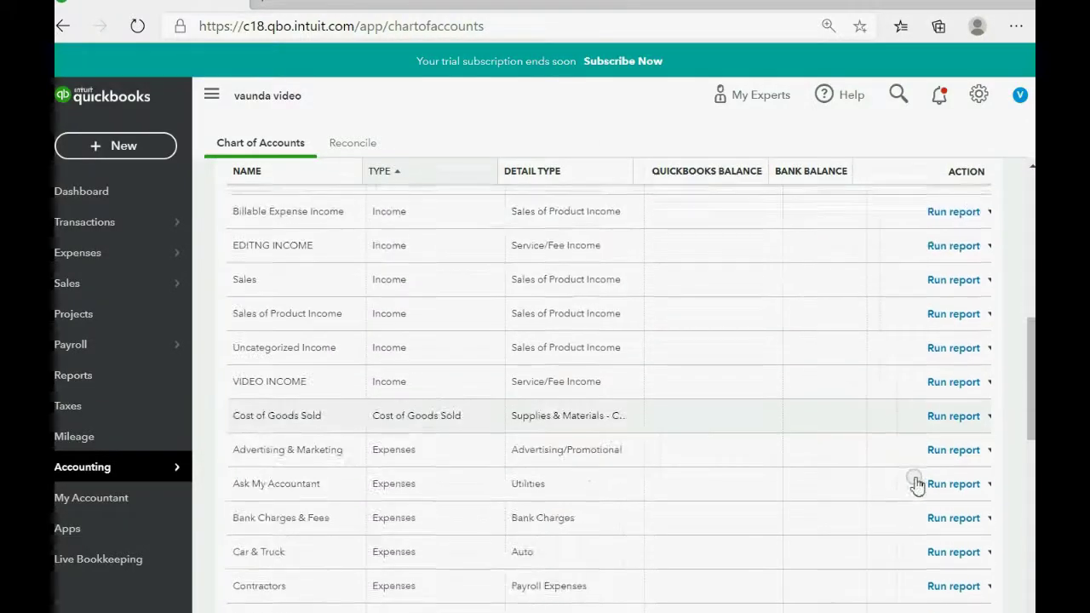
{"action": "scroll", "coordinate": [916, 483], "scroll_direction": "down", "scroll_amount": 3}
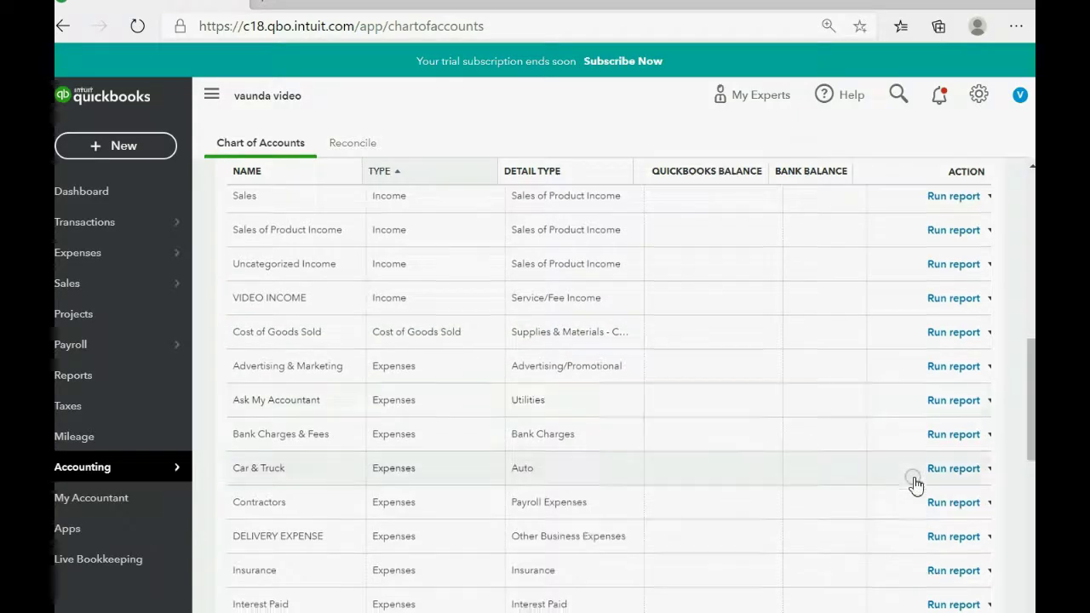
{"action": "scroll", "coordinate": [912, 484], "scroll_direction": "down", "scroll_amount": 3}
{"action": "scroll", "coordinate": [913, 484], "scroll_direction": "up", "scroll_amount": 3}
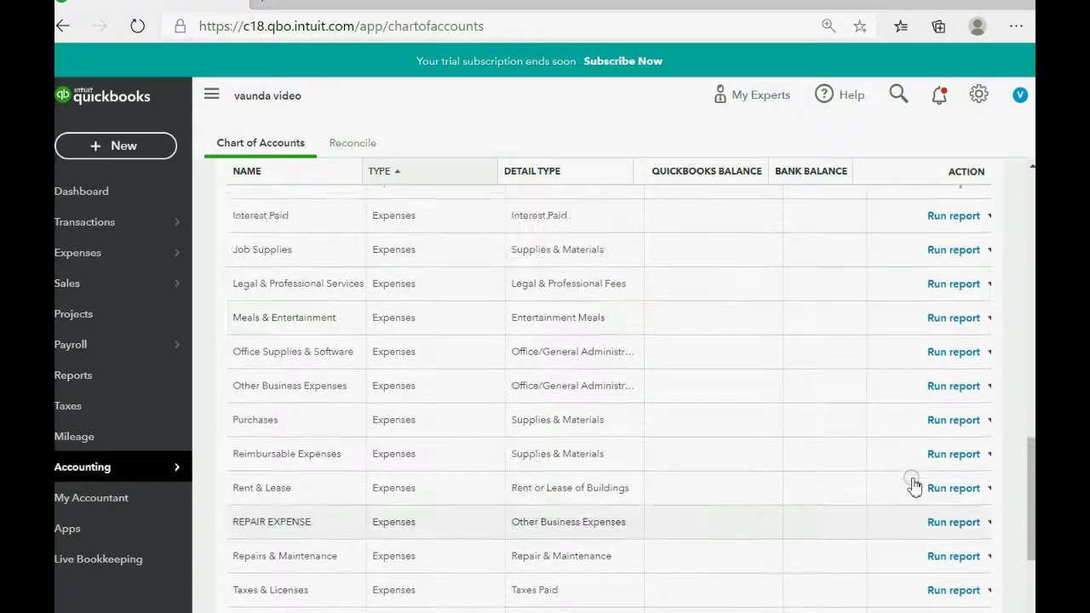
{"action": "scroll", "coordinate": [912, 483], "scroll_direction": "up", "scroll_amount": 7}
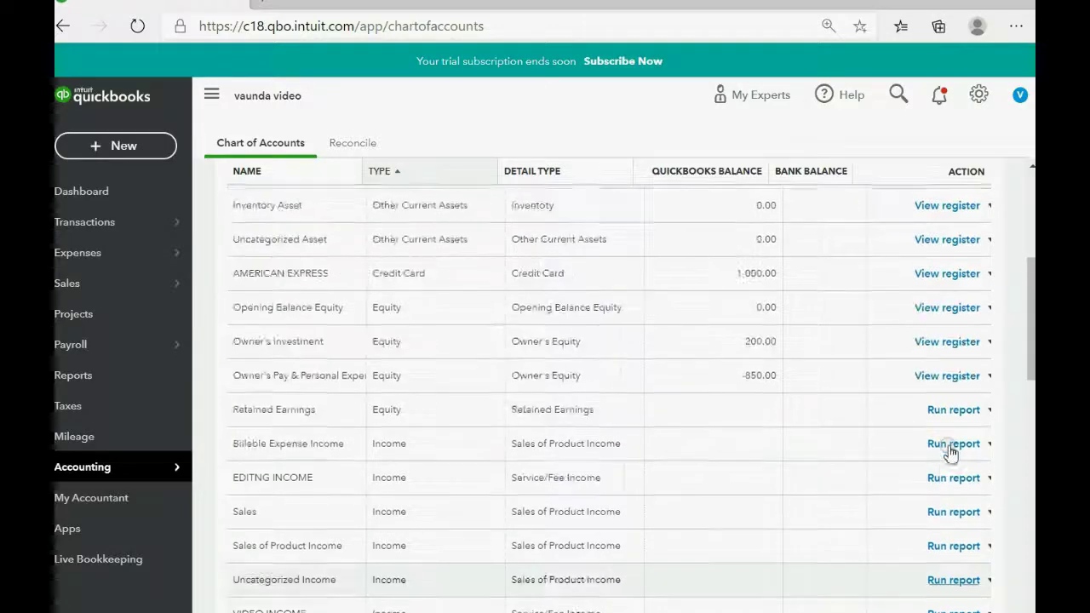
{"action": "scroll", "coordinate": [952, 474], "scroll_direction": "up", "scroll_amount": 5}
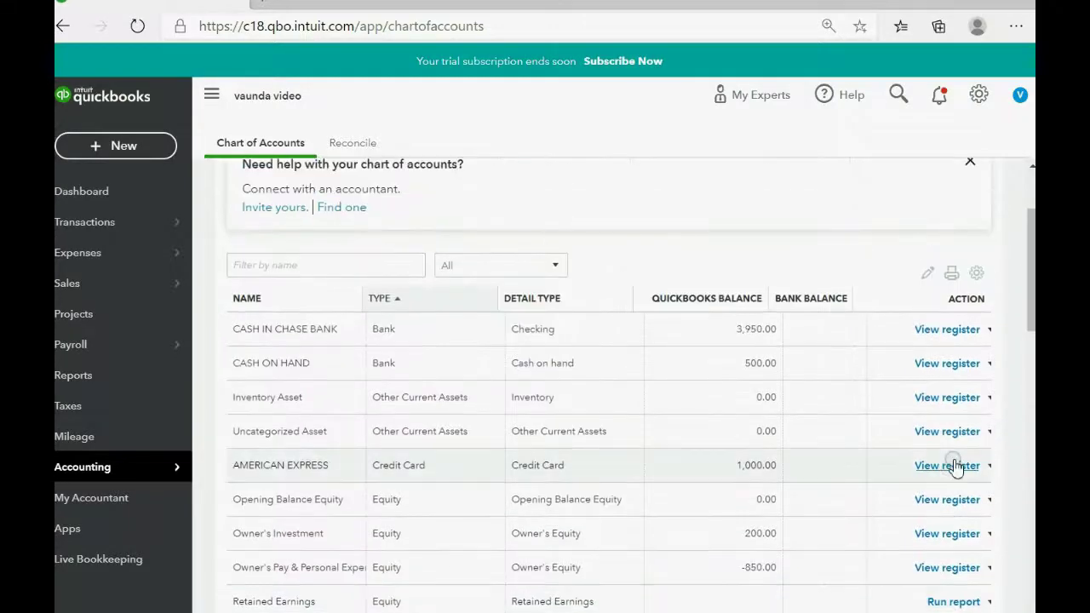
{"action": "scroll", "coordinate": [419, 422], "scroll_direction": "down", "scroll_amount": 3}
{"action": "scroll", "coordinate": [511, 408], "scroll_direction": "up", "scroll_amount": 1}
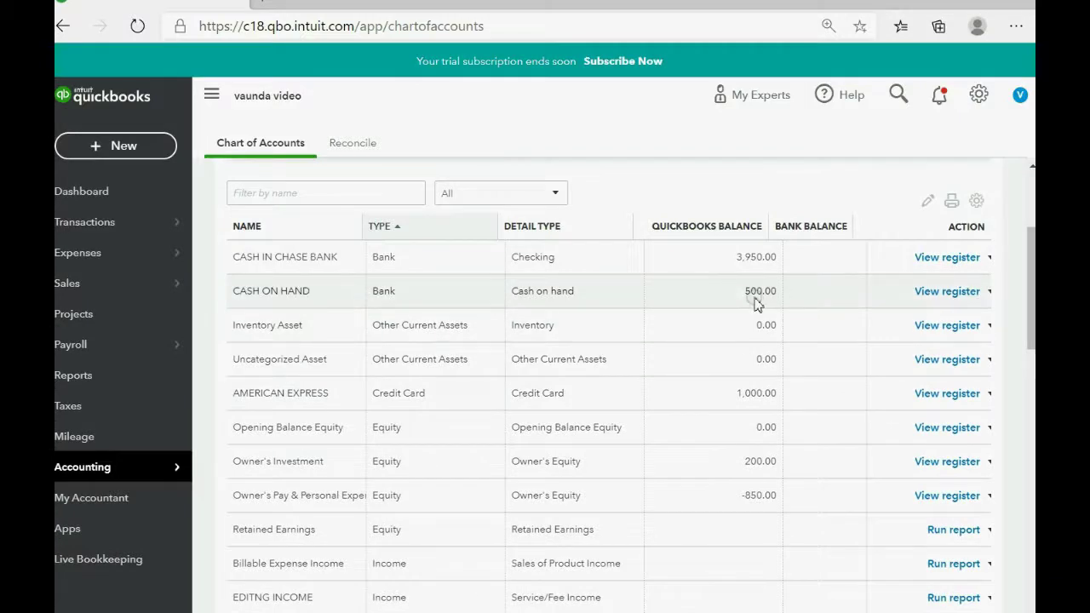
{"action": "left_click_drag", "start_coordinate": [318, 257], "coordinate": [253, 258]}
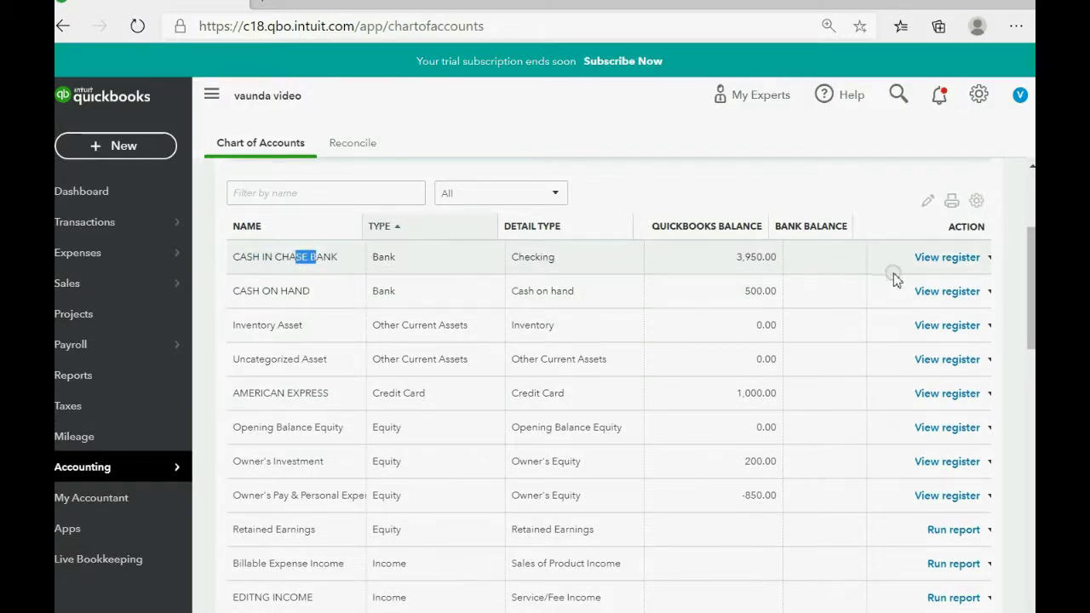
{"action": "left_click", "coordinate": [951, 258]}
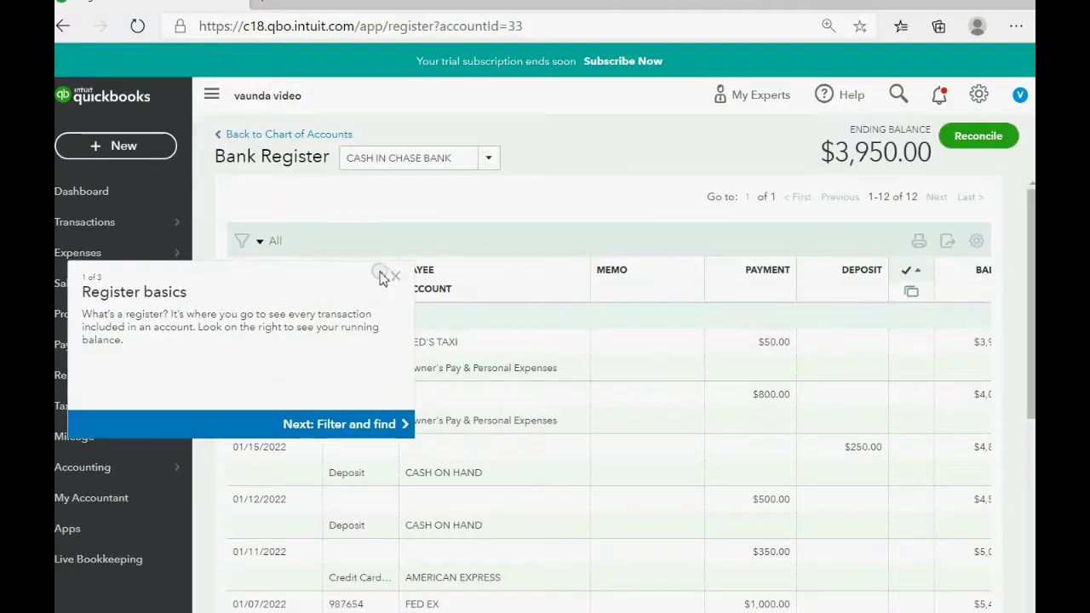
{"action": "left_click", "coordinate": [390, 276]}
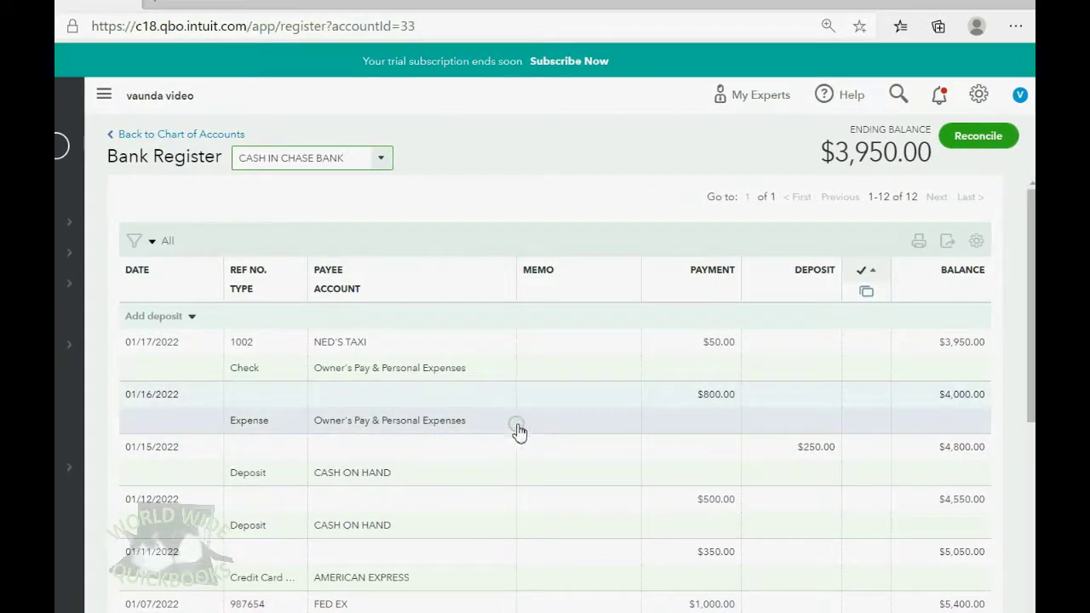
{"action": "scroll", "coordinate": [502, 359], "scroll_direction": "down", "scroll_amount": 5}
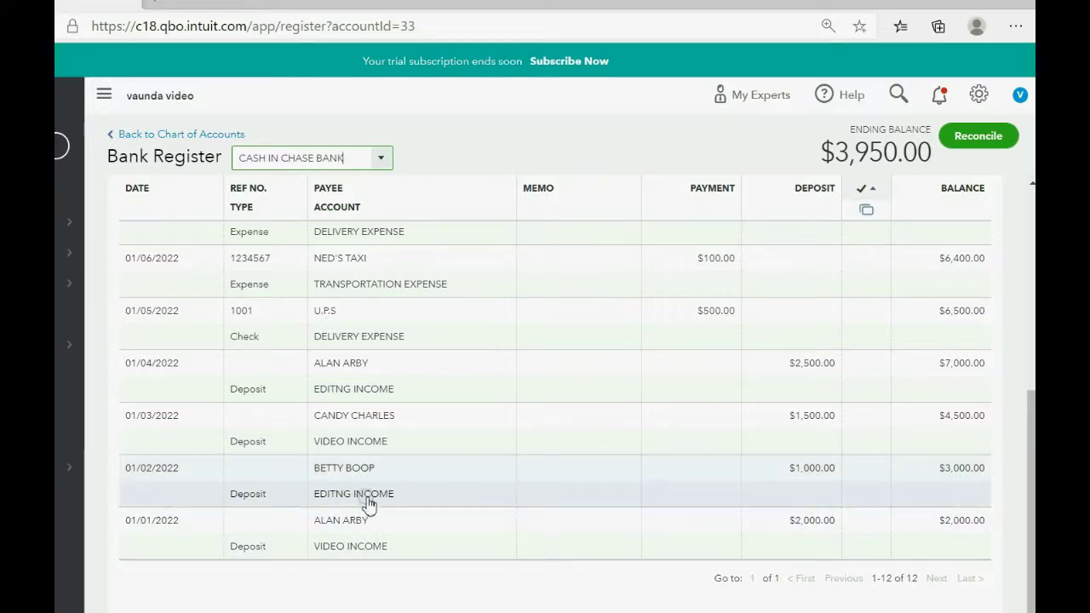
{"action": "scroll", "coordinate": [375, 492], "scroll_direction": "up", "scroll_amount": 5}
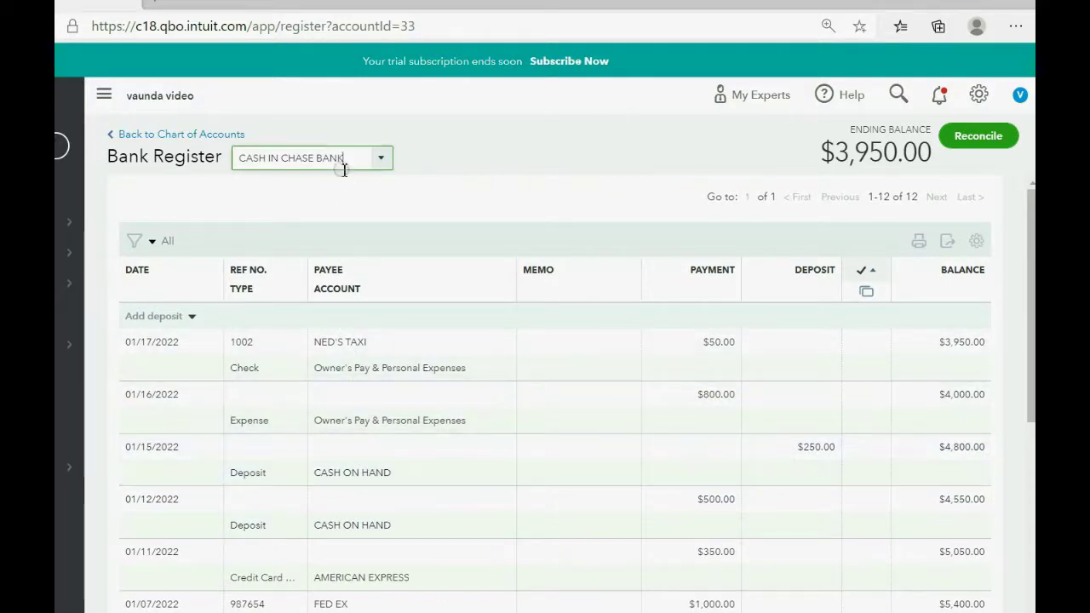
{"action": "left_click_drag", "start_coordinate": [345, 158], "coordinate": [238, 160]}
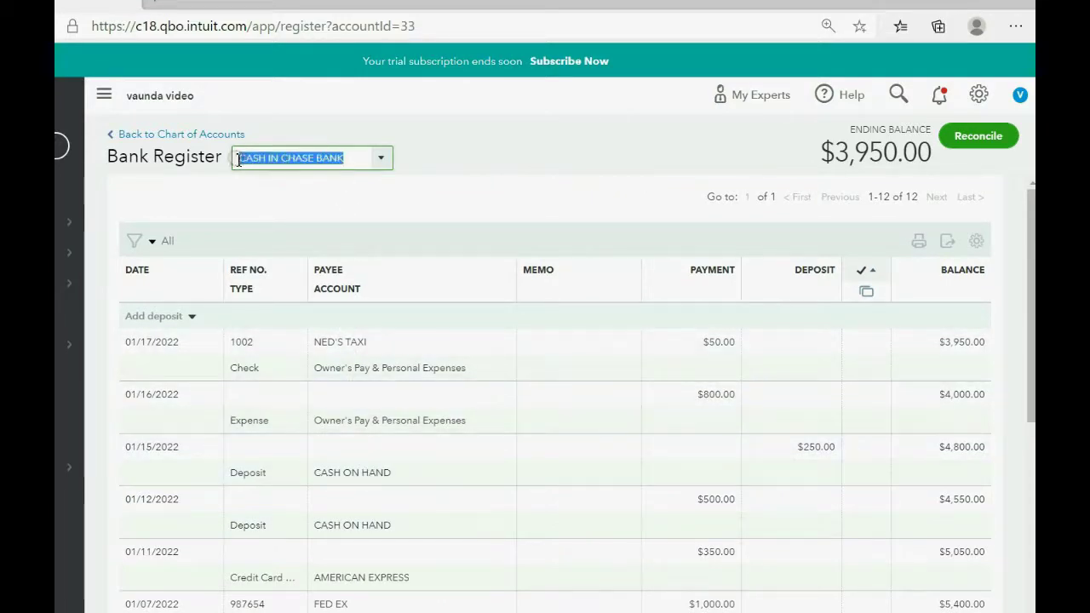
{"action": "left_click", "coordinate": [563, 156]}
{"action": "scroll", "coordinate": [596, 332], "scroll_direction": "down", "scroll_amount": 3}
{"action": "scroll", "coordinate": [596, 336], "scroll_direction": "down", "scroll_amount": 2}
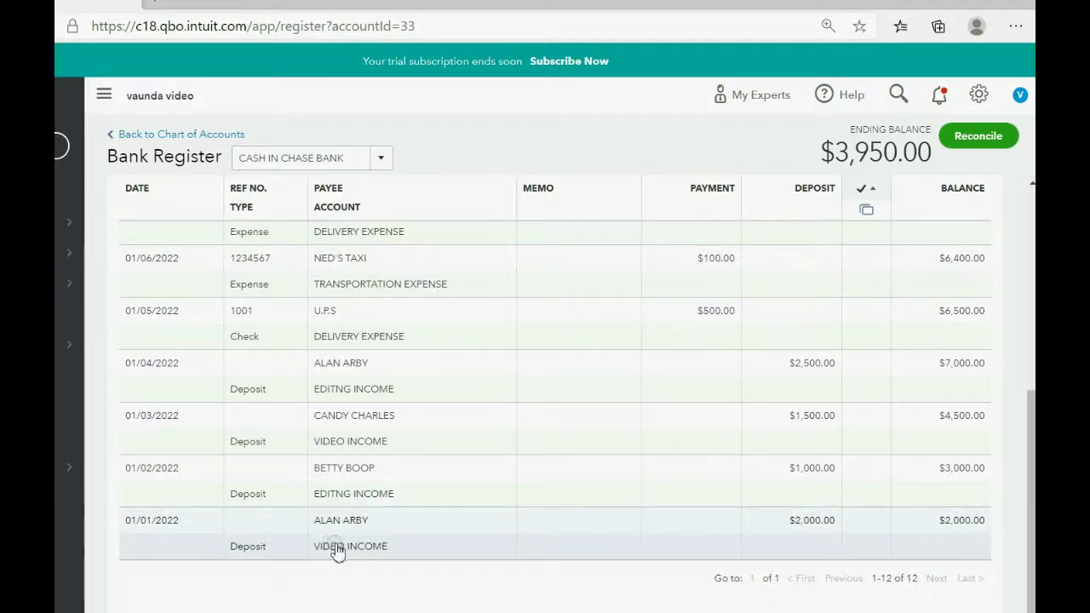
{"action": "scroll", "coordinate": [339, 540], "scroll_direction": "up", "scroll_amount": 1}
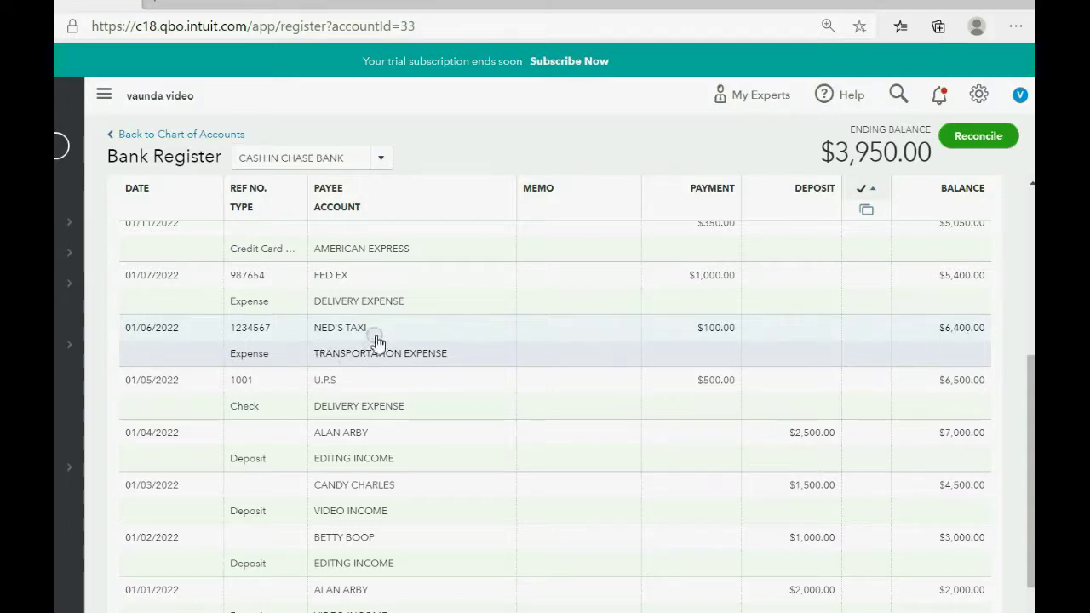
{"action": "left_click", "coordinate": [418, 344]}
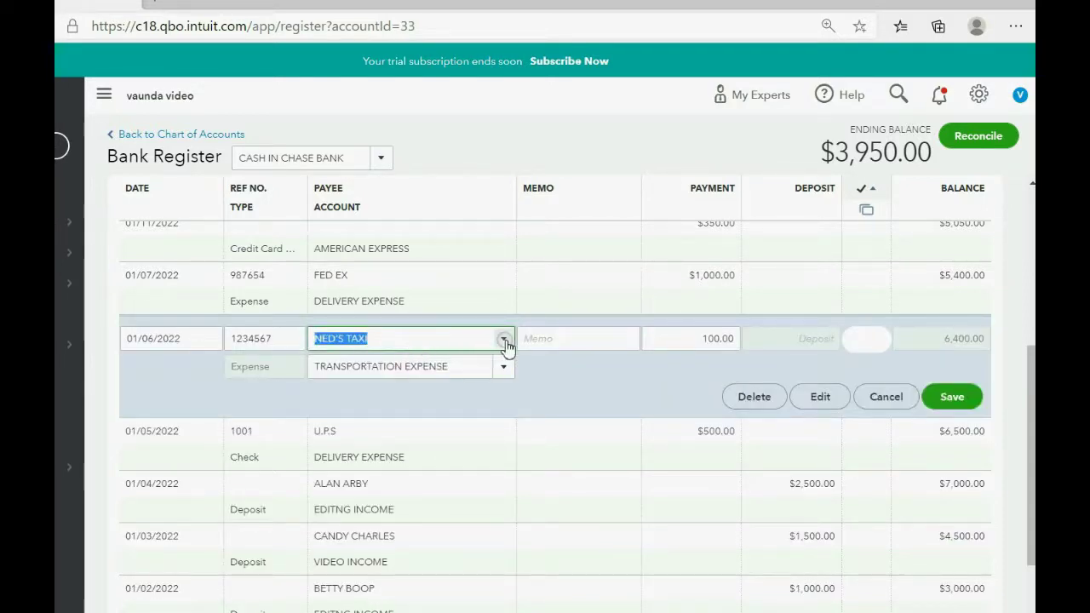
{"action": "left_click", "coordinate": [508, 371]}
{"action": "left_click", "coordinate": [506, 370]}
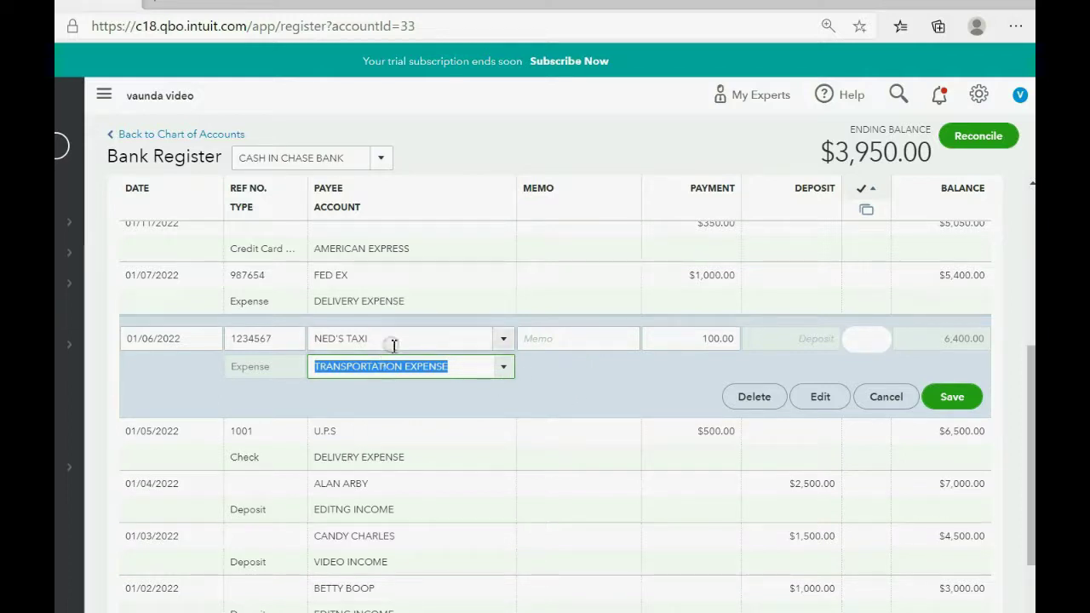
{"action": "left_click", "coordinate": [503, 341]}
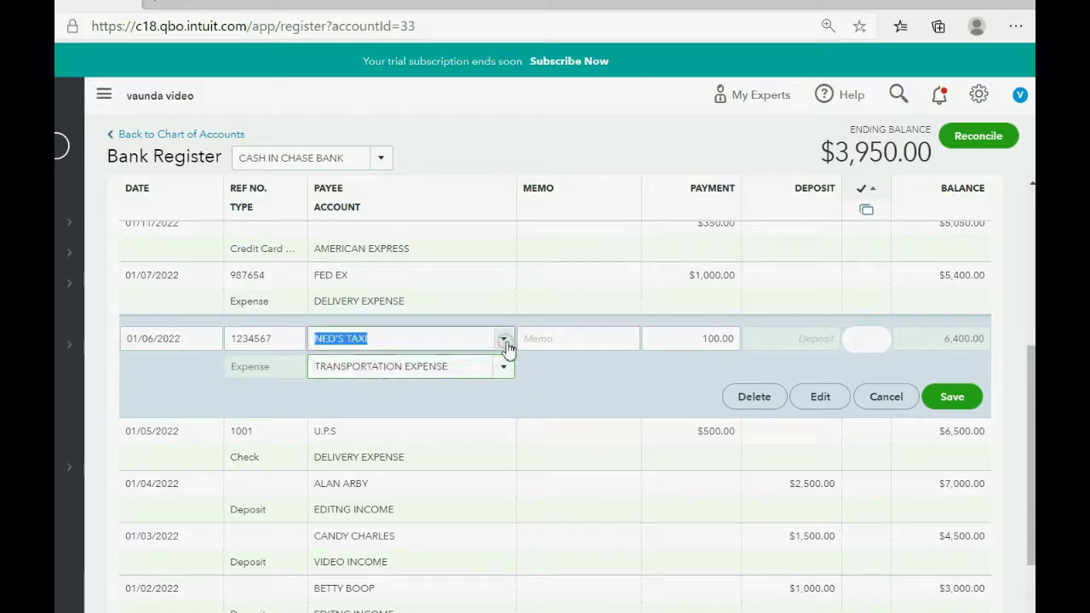
{"action": "left_click", "coordinate": [503, 340]}
{"action": "left_click", "coordinate": [501, 369]}
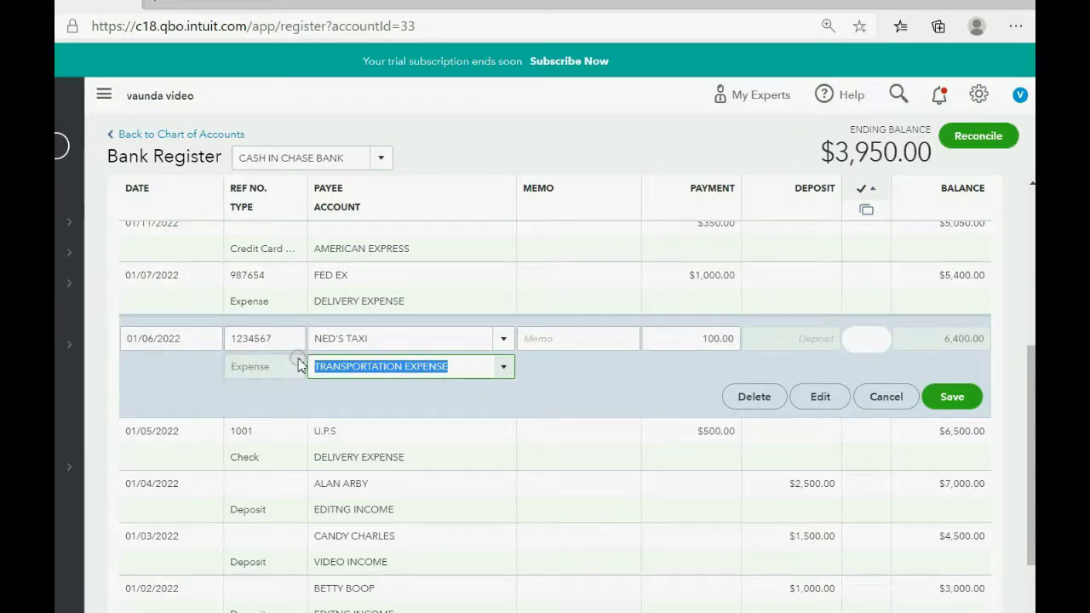
{"action": "left_click", "coordinate": [907, 407]}
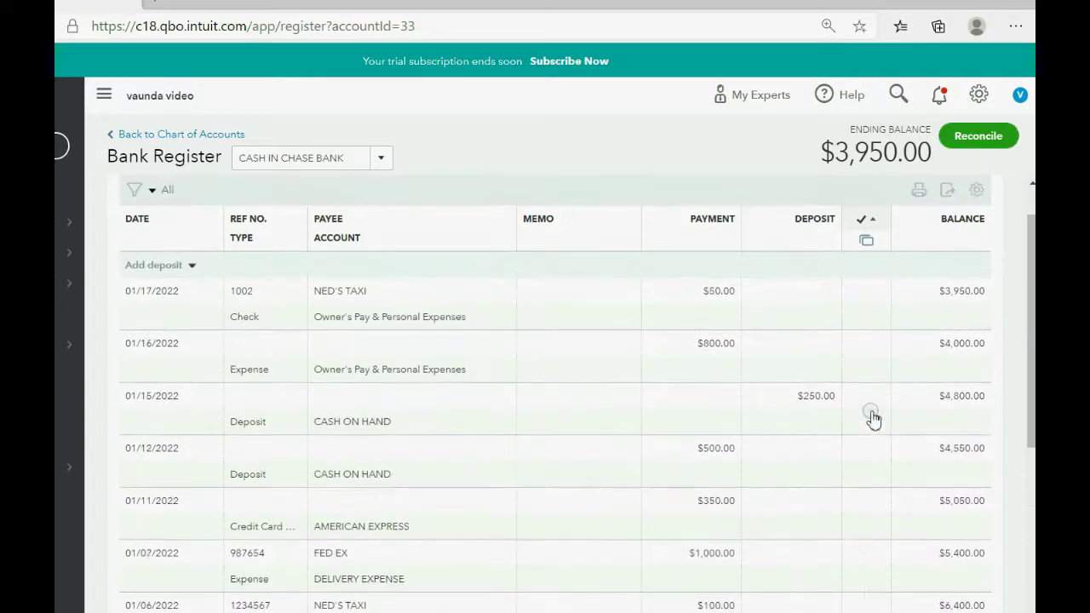
- Inspect the 01/16/2022 expense without saving, then drop down the register's account list
{"action": "left_click", "coordinate": [546, 357]}
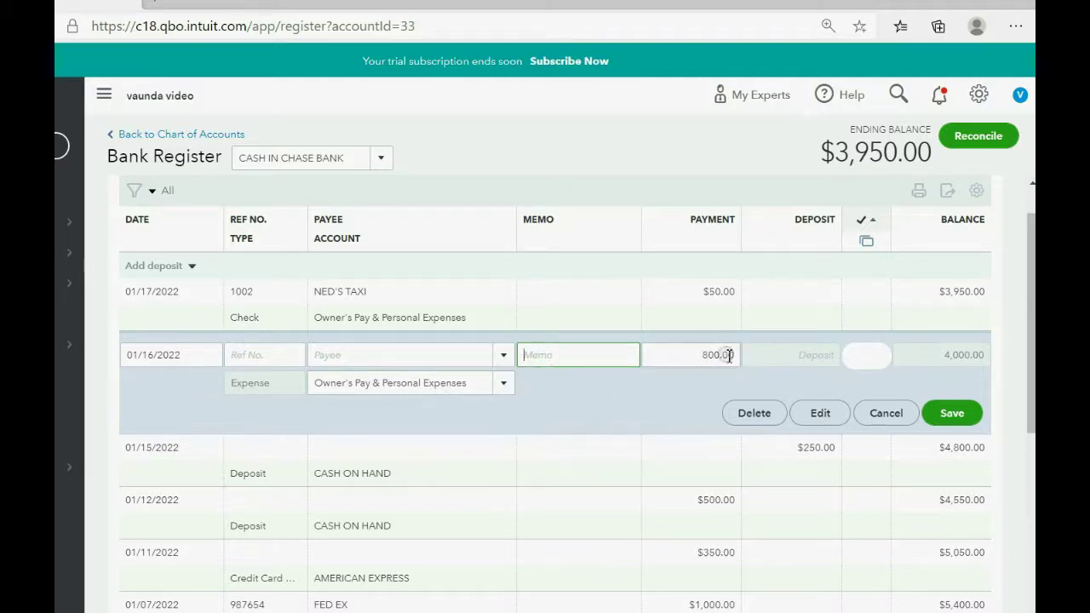
{"action": "mouse_move", "coordinate": [954, 359]}
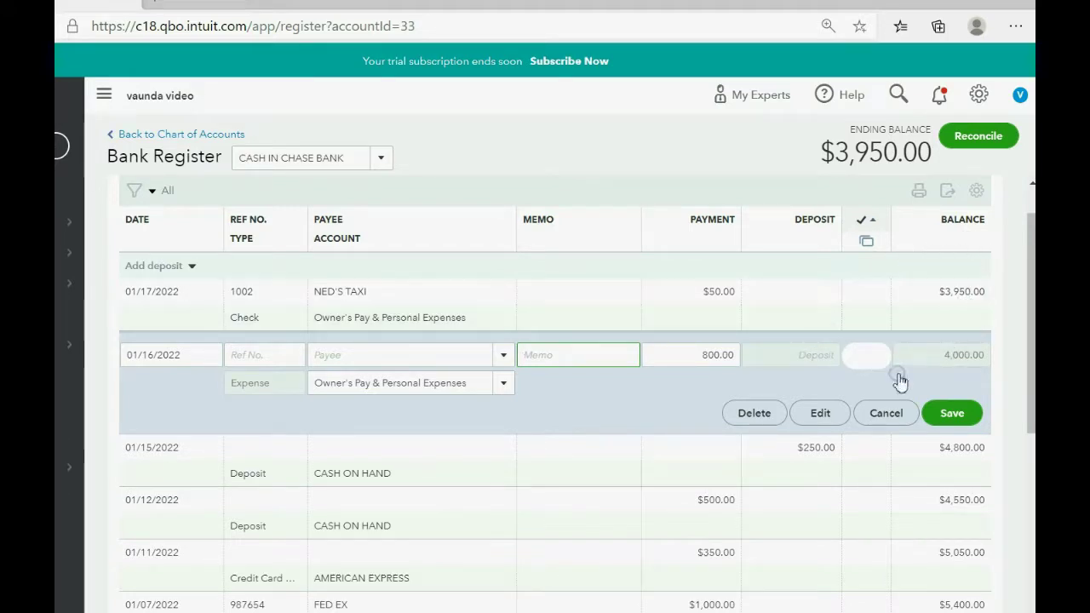
{"action": "left_click", "coordinate": [896, 416]}
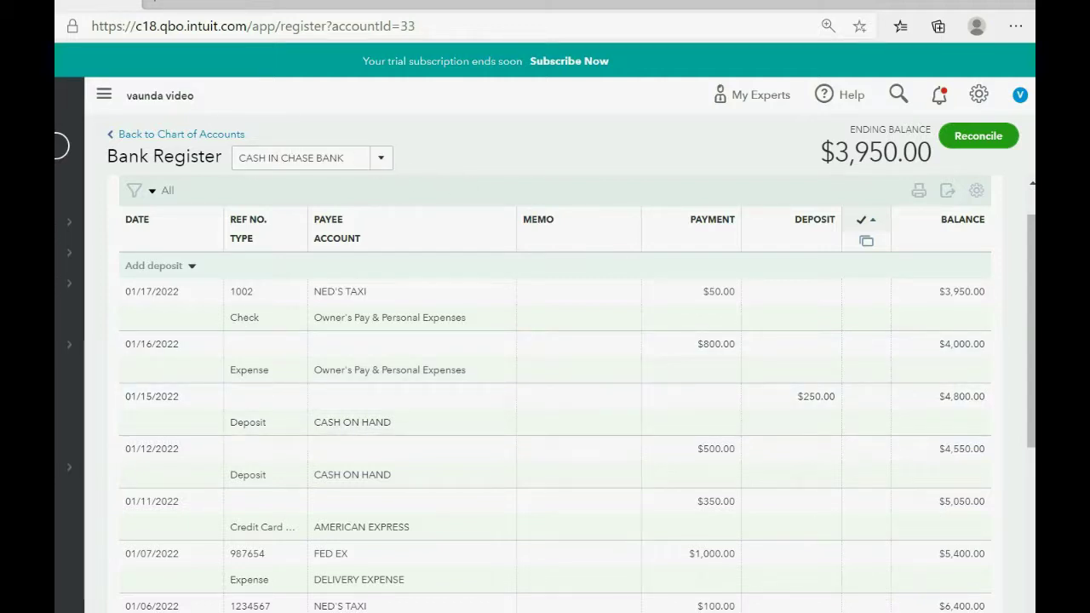
{"action": "left_click", "coordinate": [380, 159]}
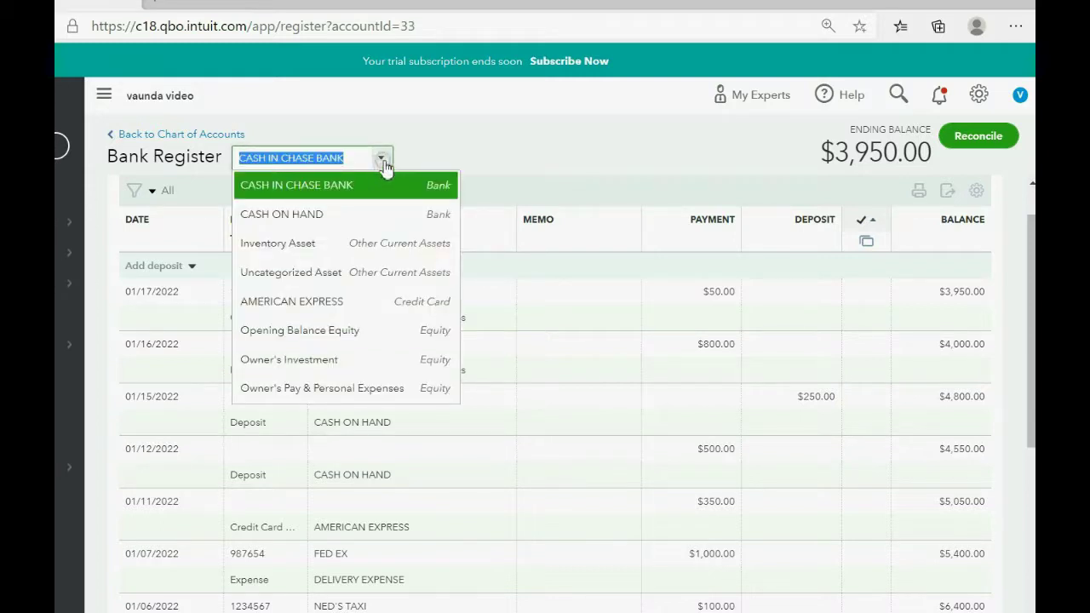
- Switch to the AMERICAN EXPRESS register, reopening it via View register in the Chart of Accounts
{"action": "left_click", "coordinate": [372, 311]}
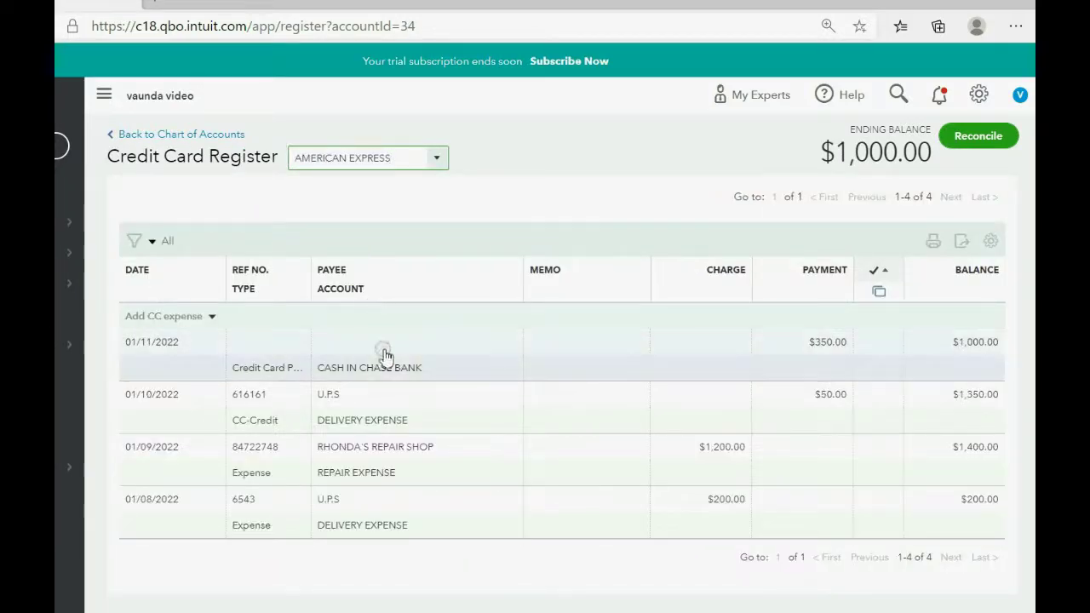
{"action": "left_click", "coordinate": [979, 98]}
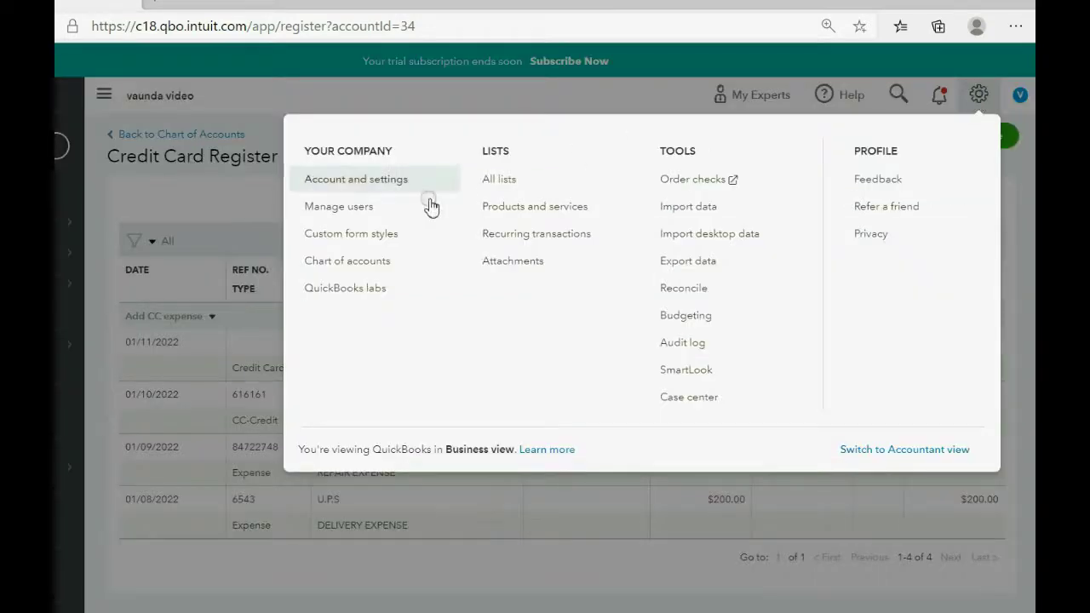
{"action": "left_click", "coordinate": [380, 260]}
{"action": "scroll", "coordinate": [379, 261], "scroll_direction": "down", "scroll_amount": 3}
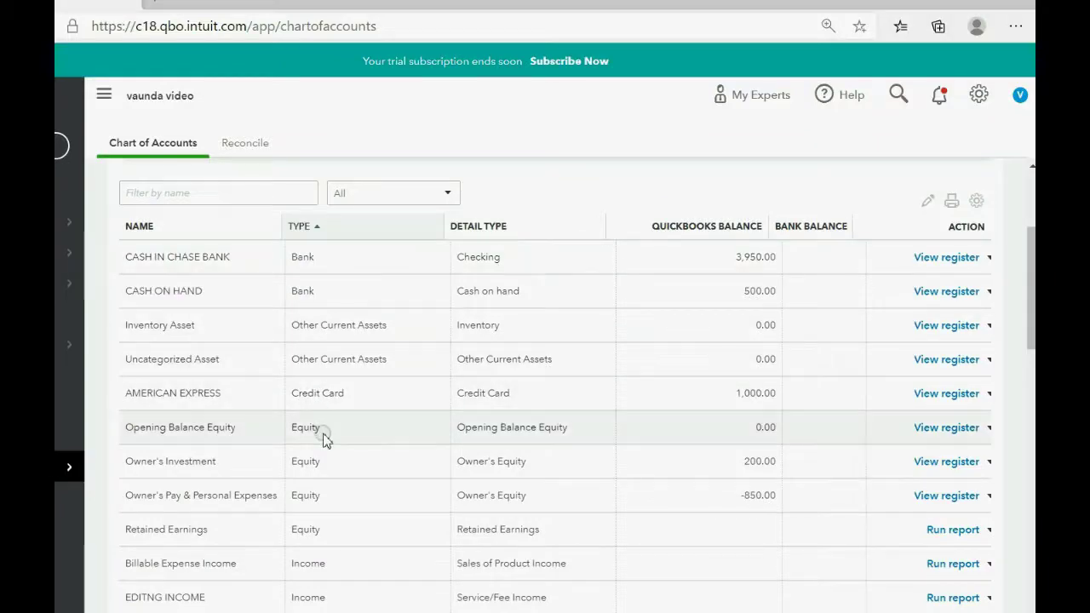
{"action": "scroll", "coordinate": [323, 440], "scroll_direction": "up", "scroll_amount": 2}
{"action": "scroll", "coordinate": [323, 440], "scroll_direction": "down", "scroll_amount": 1}
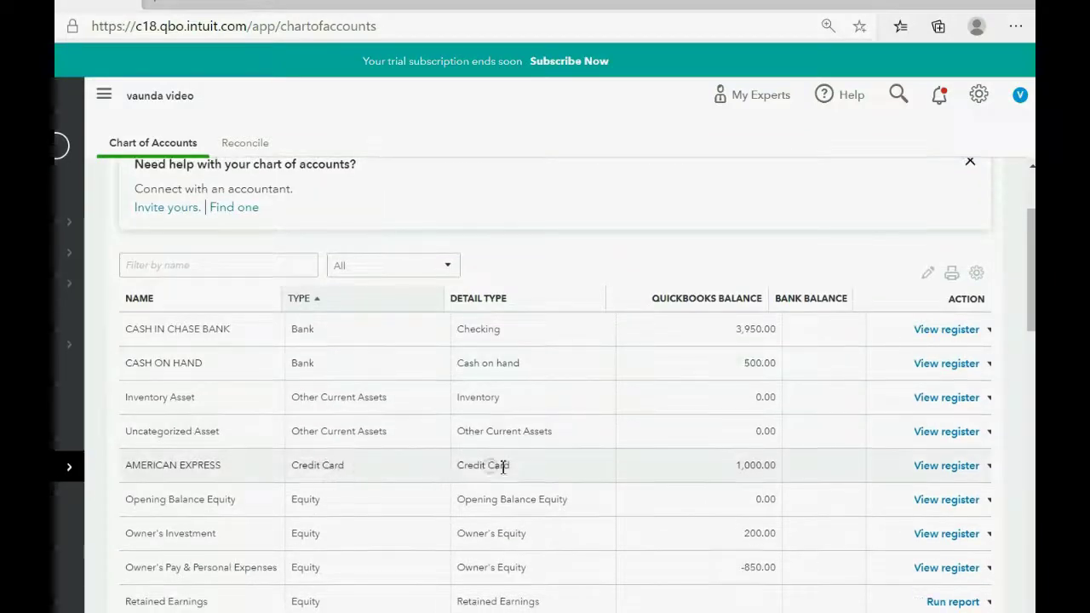
{"action": "left_click", "coordinate": [932, 475]}
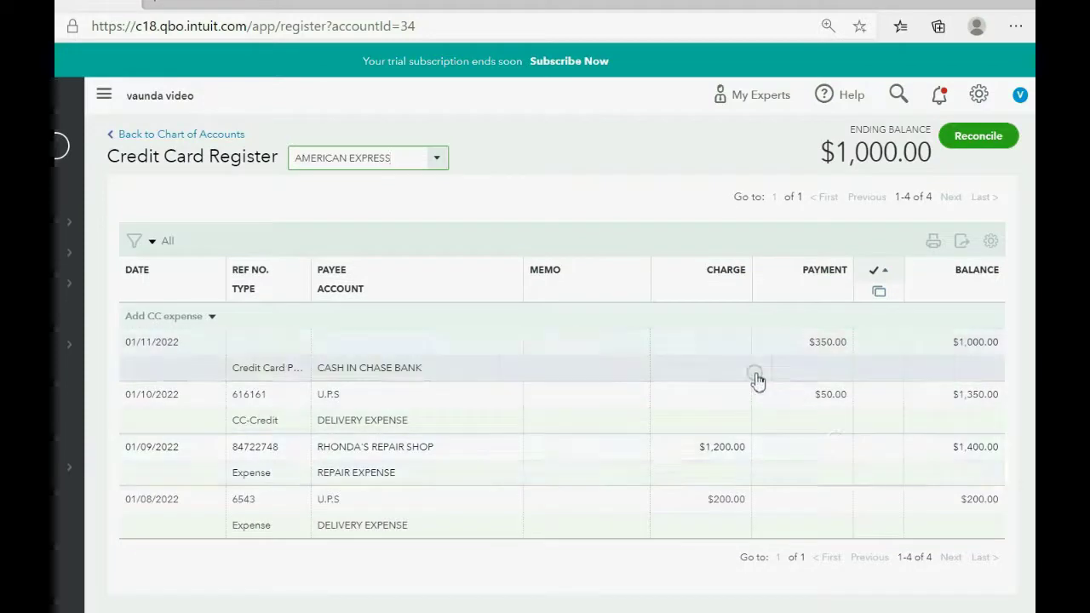
- Open the 01/10/2022 U.P.S CC-Credit row in the AMERICAN EXPRESS register for editing
{"action": "left_click", "coordinate": [440, 166]}
{"action": "left_click", "coordinate": [441, 167]}
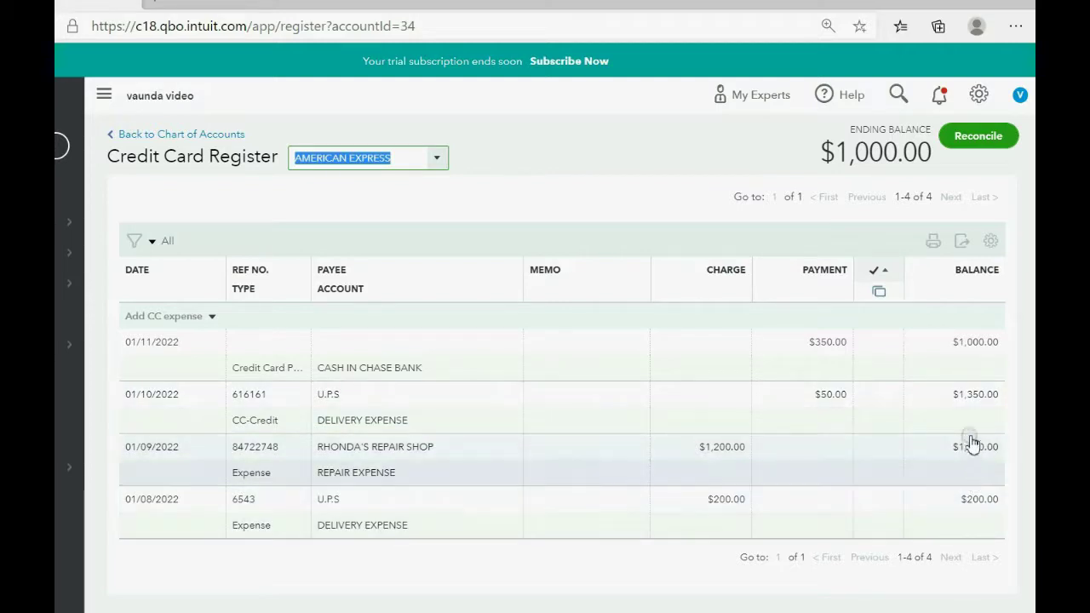
{"action": "left_click", "coordinate": [396, 418]}
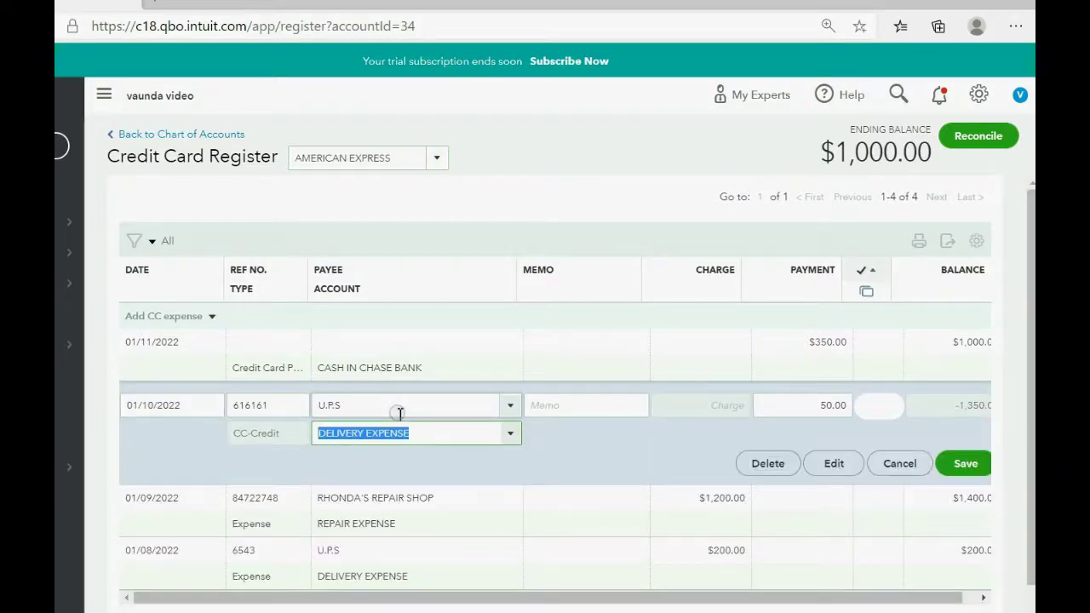